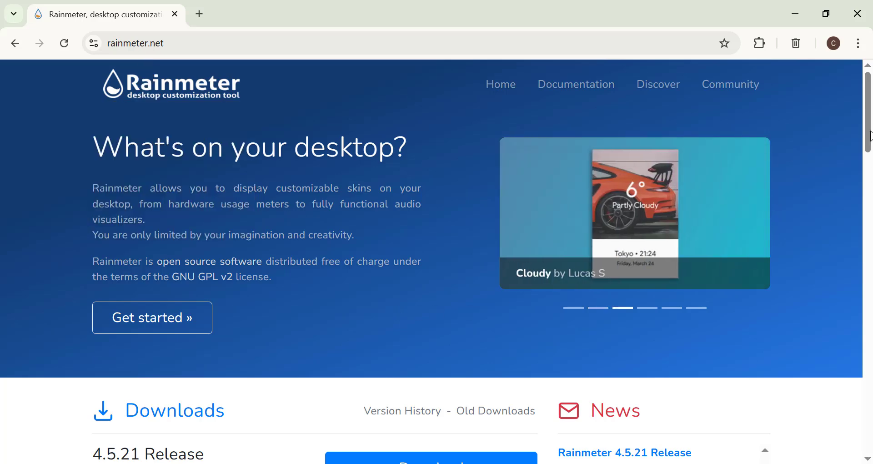
Download the Rainmeter-4.5.21.exe installer (2.4 MB) from the site's Downloads section.
scroll(576, 313, down, 3)
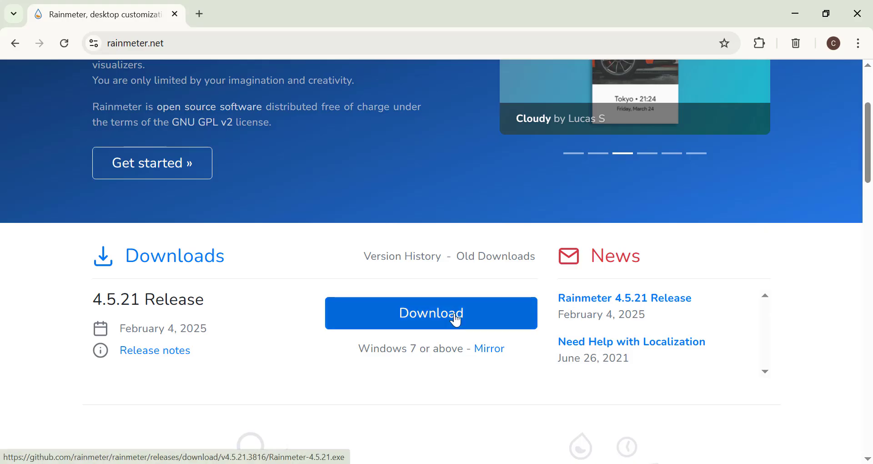
click(454, 319)
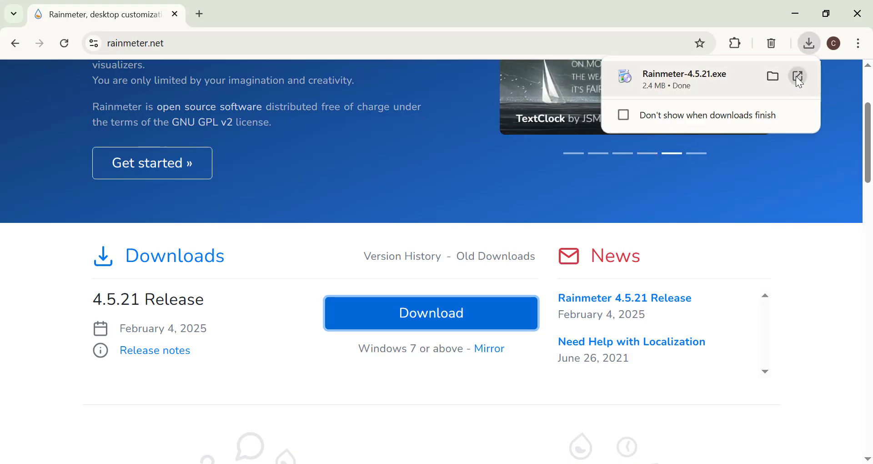
Install Rainmeter 4.5.21 into C:\Program Files\Rainmeter and finish with Run Rainmeter checked.
click(799, 76)
click(511, 353)
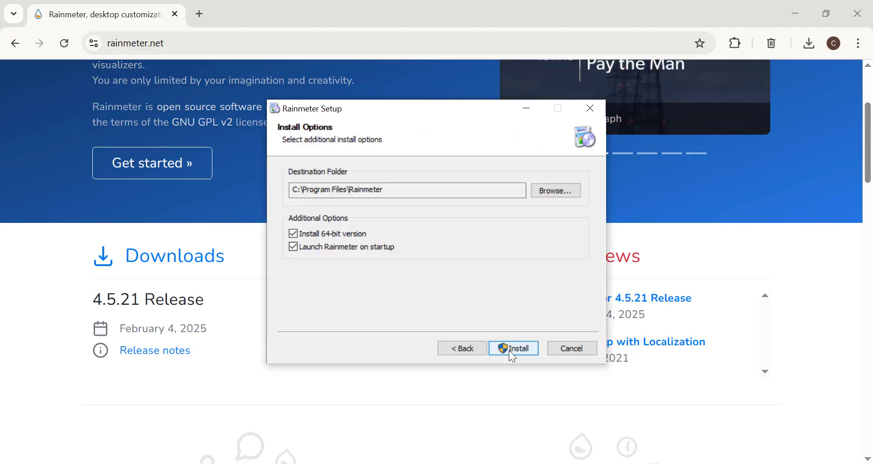
click(512, 348)
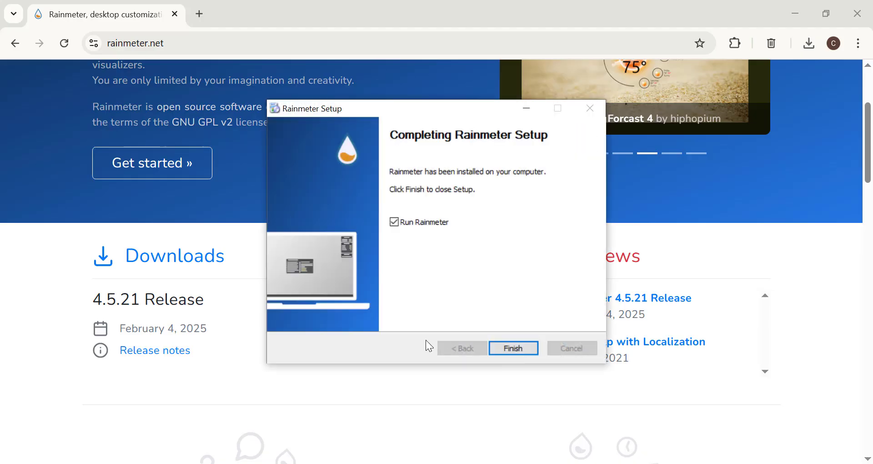
click(513, 348)
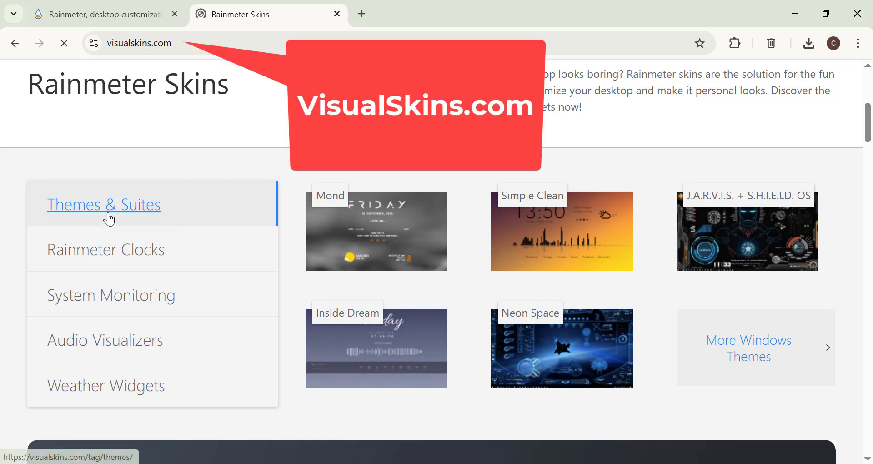
Download the Monterey Rainmeter Theme skin file from its VisualSkins page.
drag(868, 142, 846, 392)
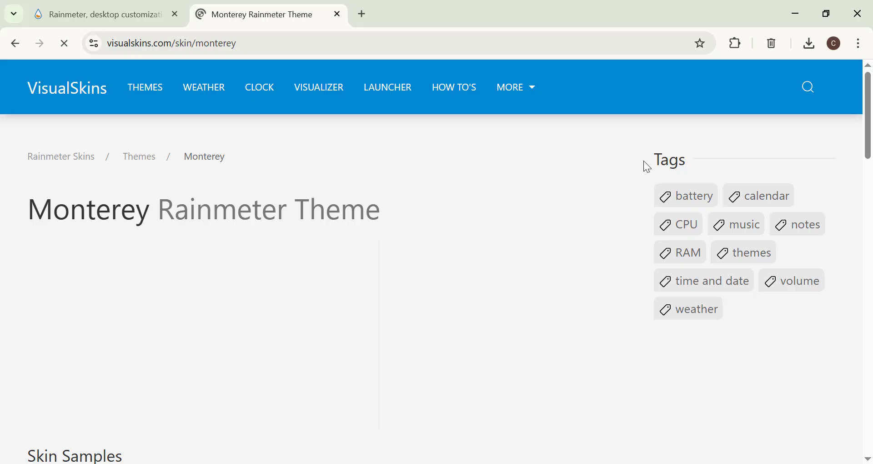
drag(869, 131, 871, 305)
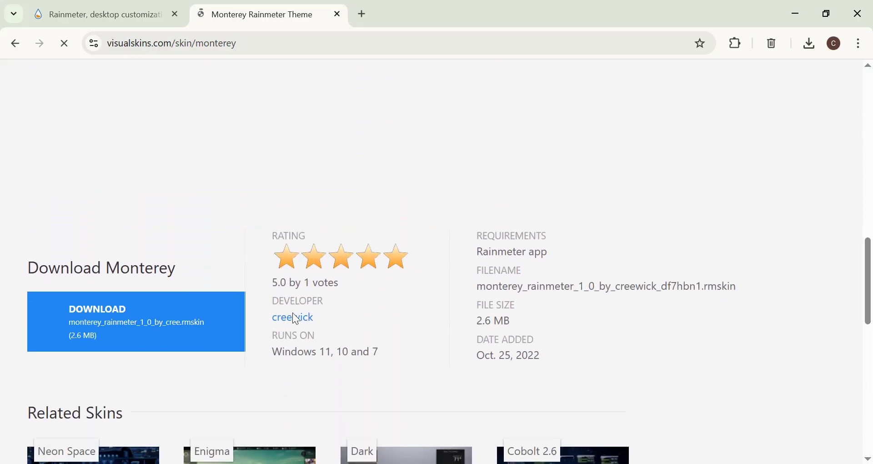
click(181, 326)
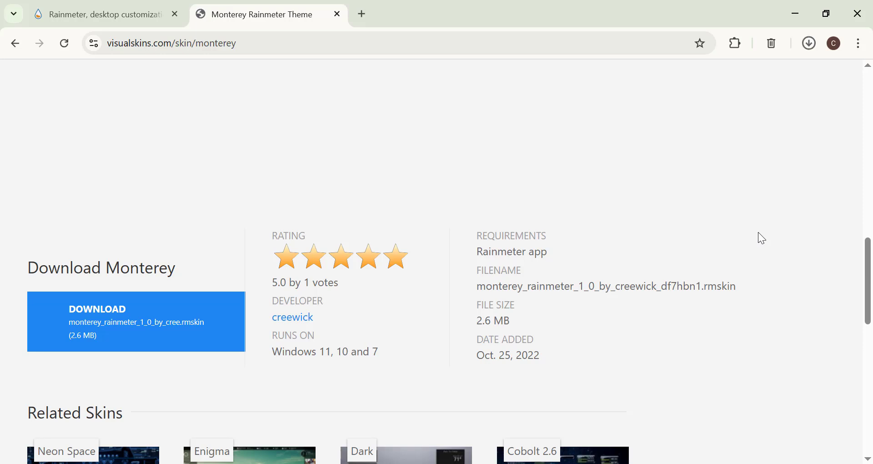
Open the downloaded Monterey .rmskin package and install it into Rainmeter.
mouse_move(797, 77)
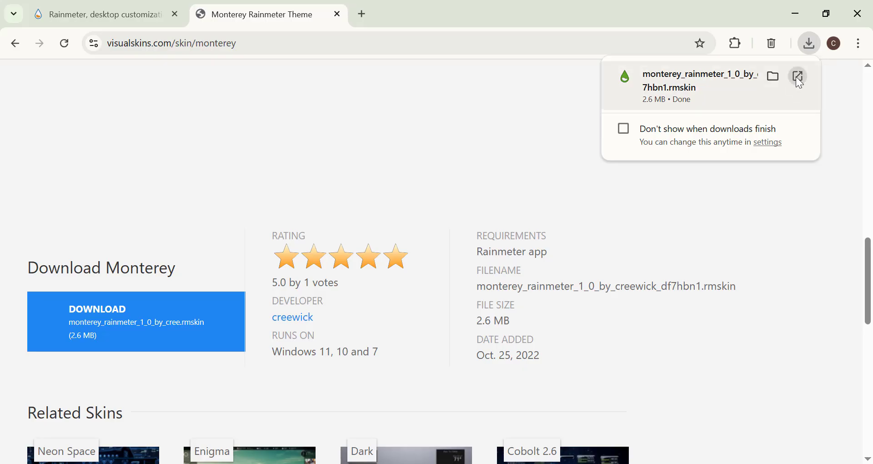
click(798, 78)
click(795, 14)
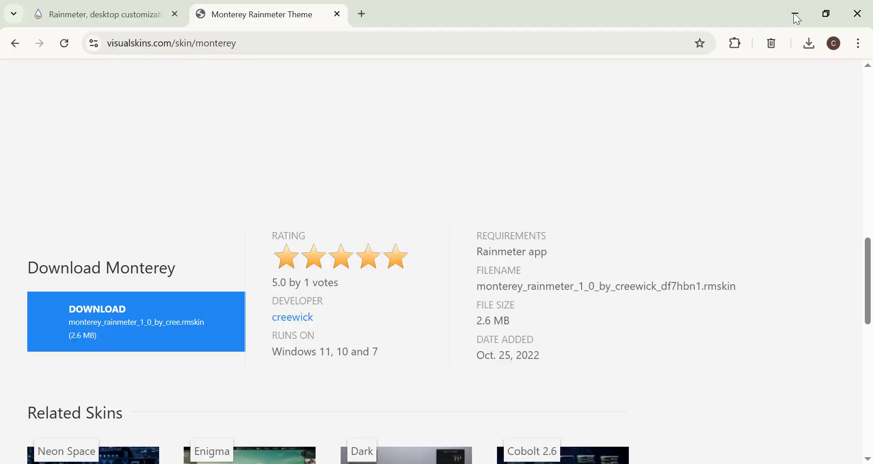
scroll(484, 360, down, 3)
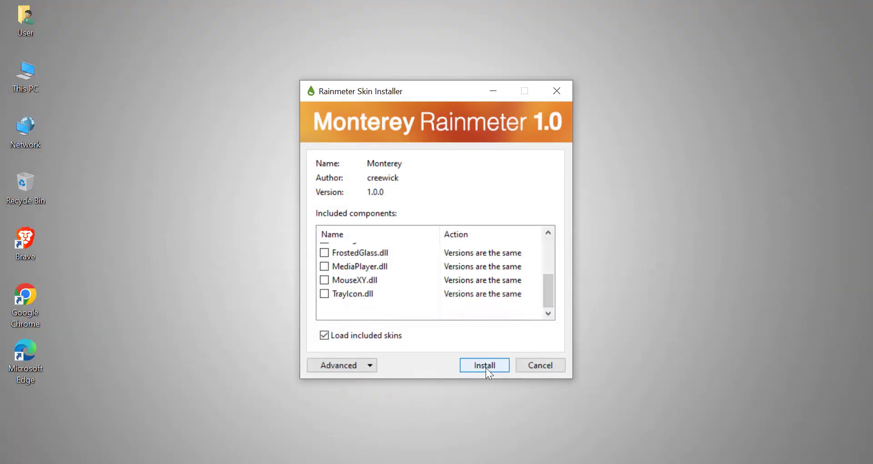
click(484, 366)
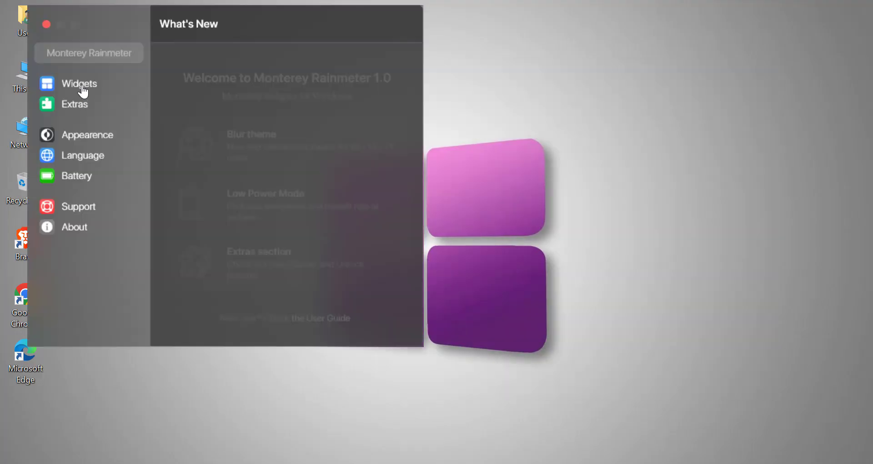
Enable the Clock and Calendar widgets, placing them side by side at the desktop's top right.
click(83, 92)
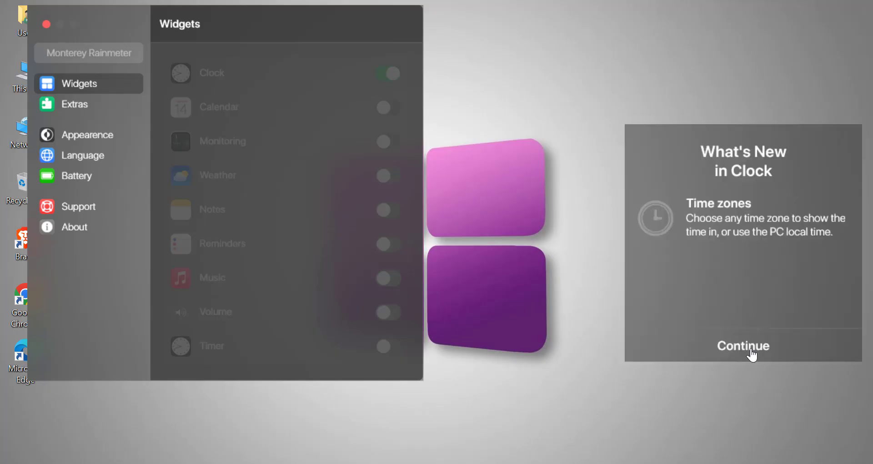
click(751, 354)
drag(669, 201, 804, 77)
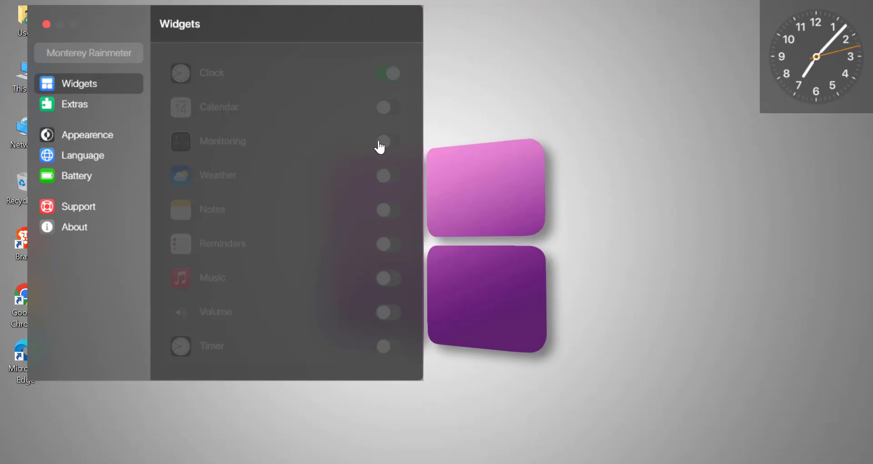
click(385, 111)
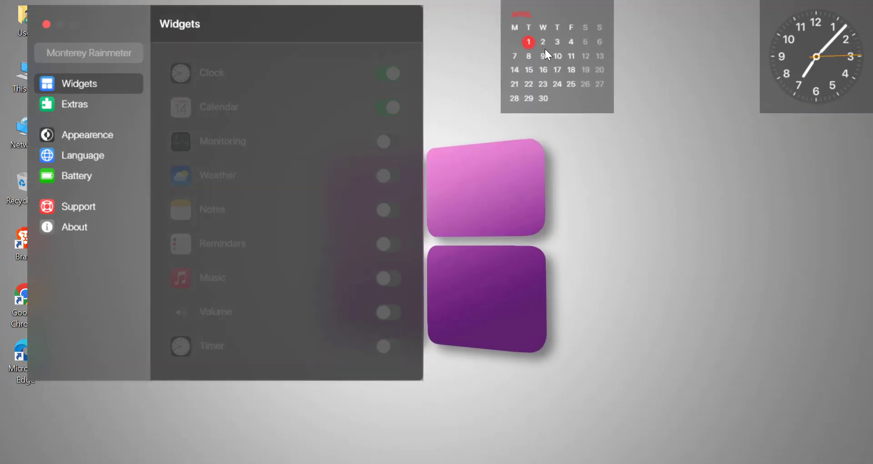
drag(545, 48, 677, 44)
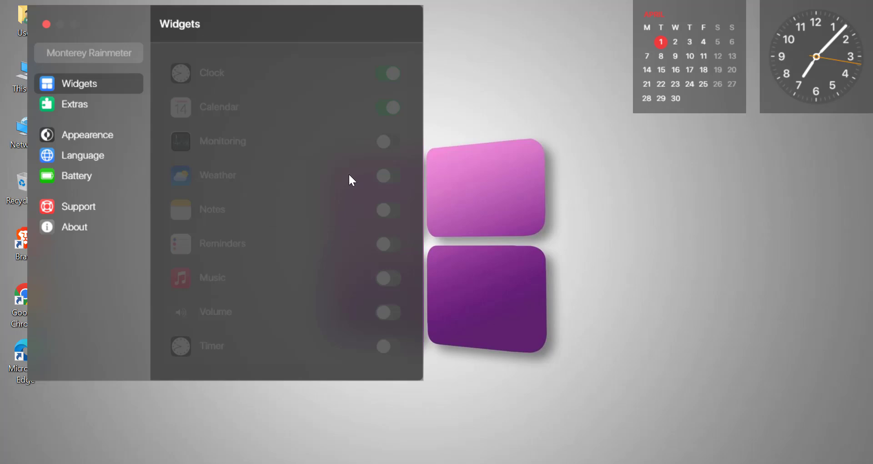
Enable the Monitoring, Notes, Volume and Timer widgets, with Timer aligned below Volume.
click(386, 152)
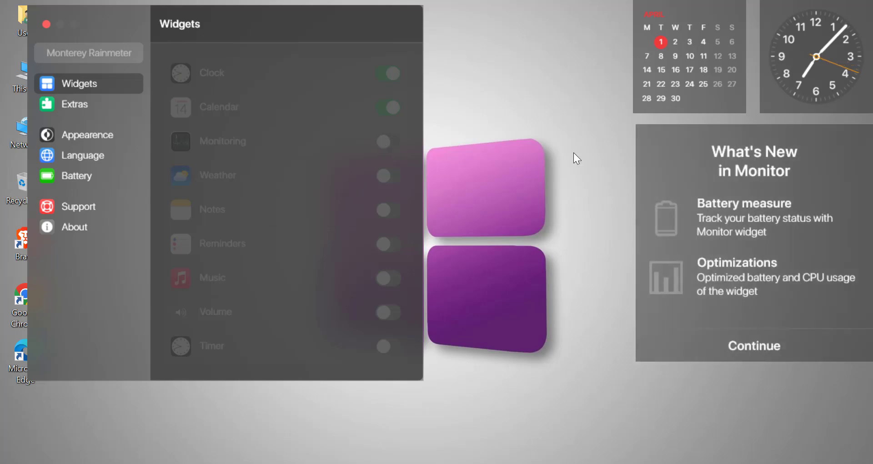
click(757, 350)
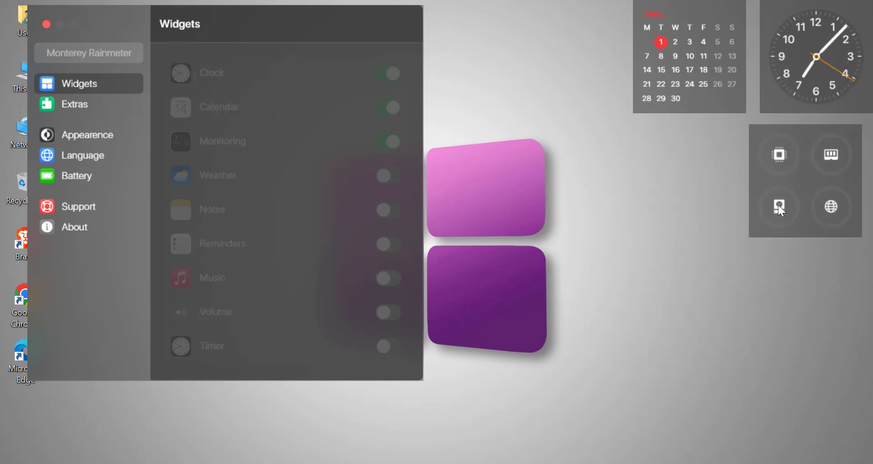
click(385, 210)
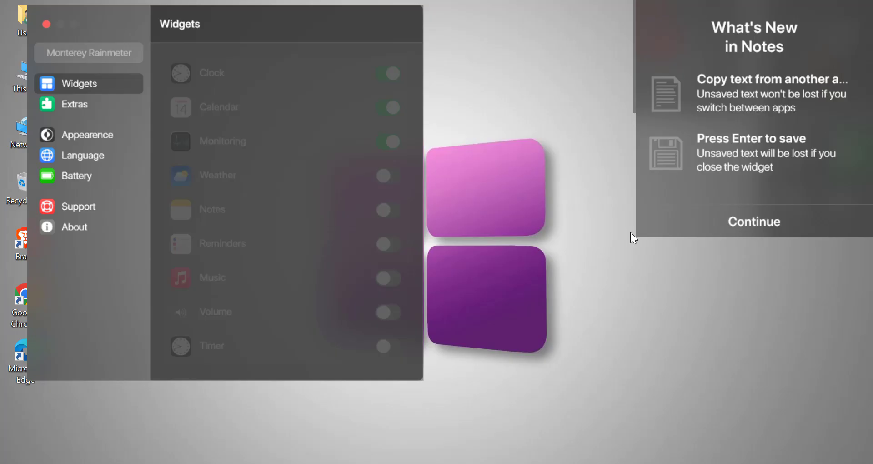
click(750, 232)
click(385, 314)
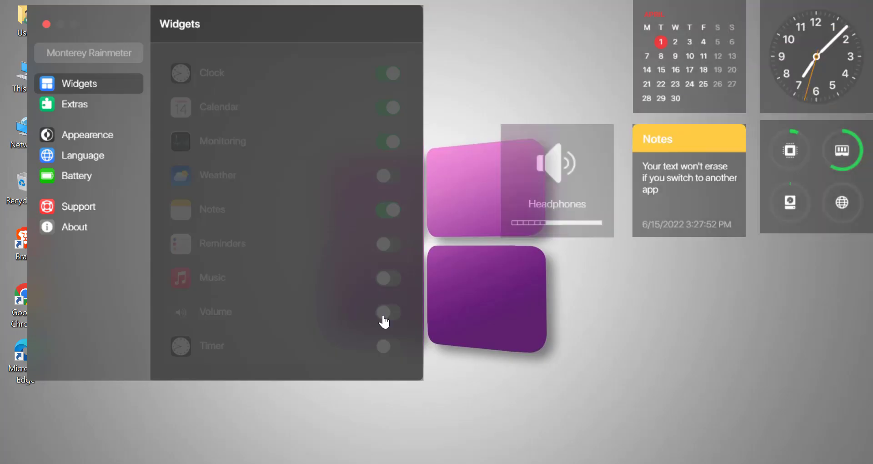
click(387, 347)
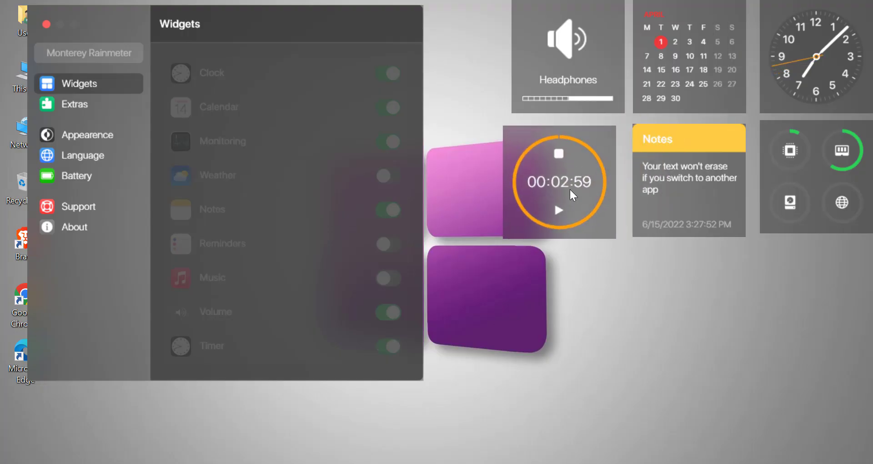
drag(570, 187, 577, 184)
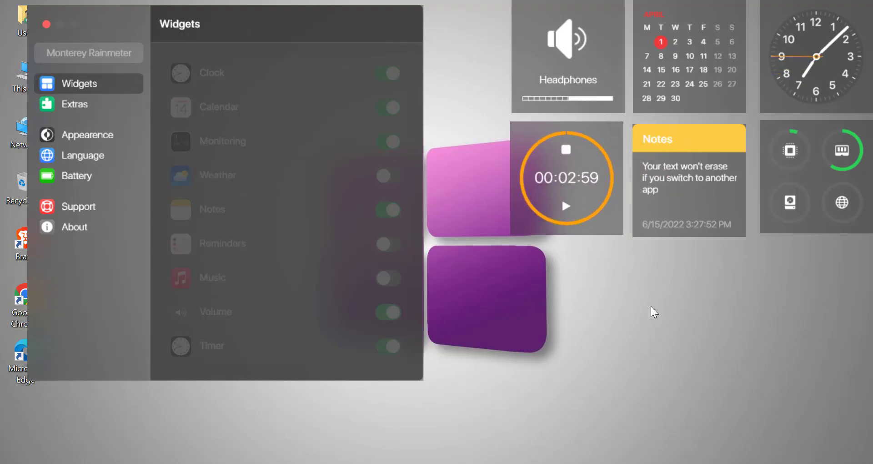
Set the Monterey appearance to the Light theme after trying Dark, then close settings.
click(90, 138)
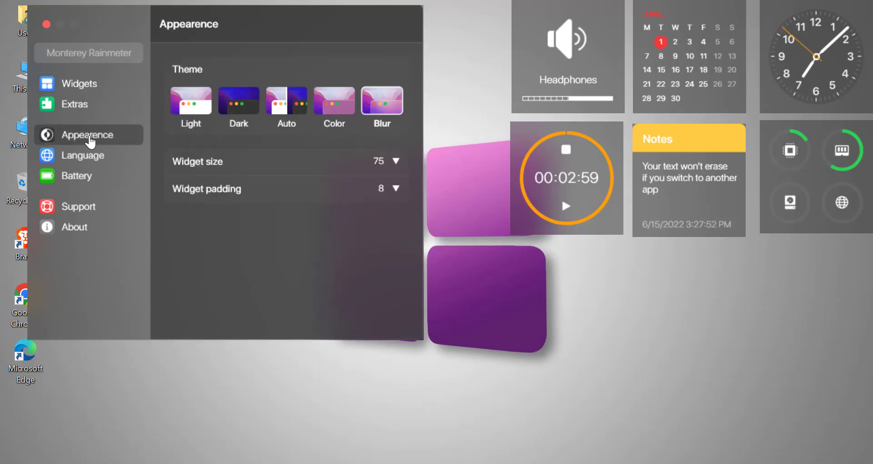
click(197, 118)
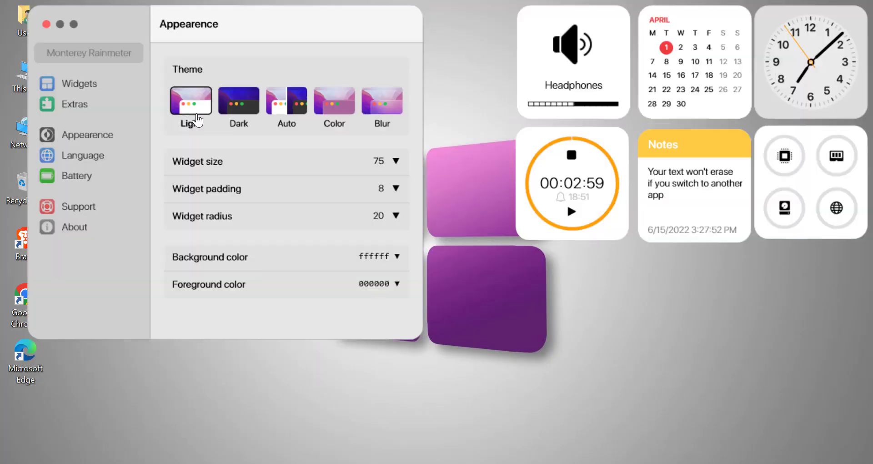
click(238, 108)
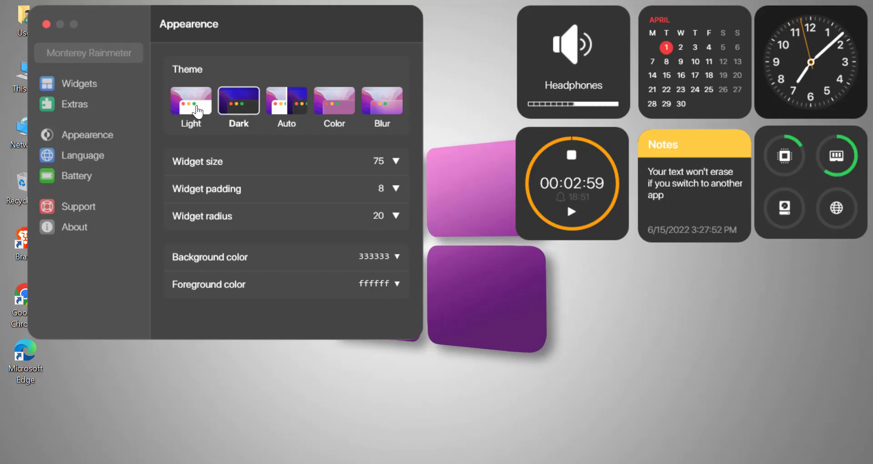
click(196, 109)
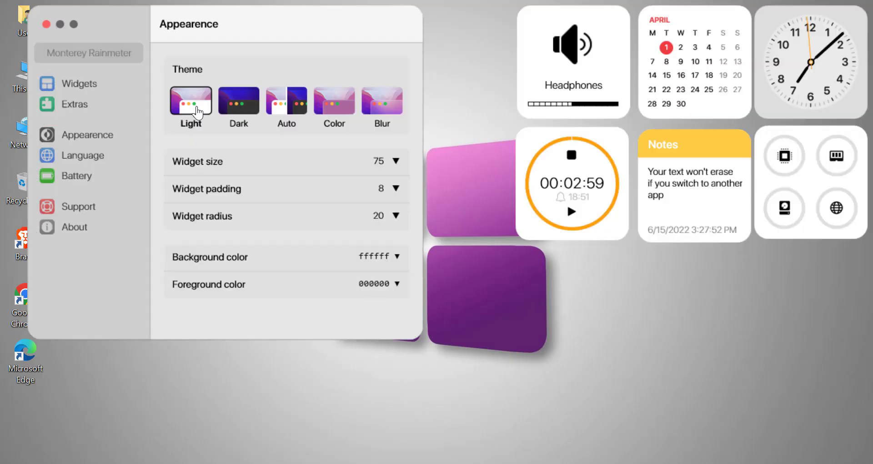
click(46, 24)
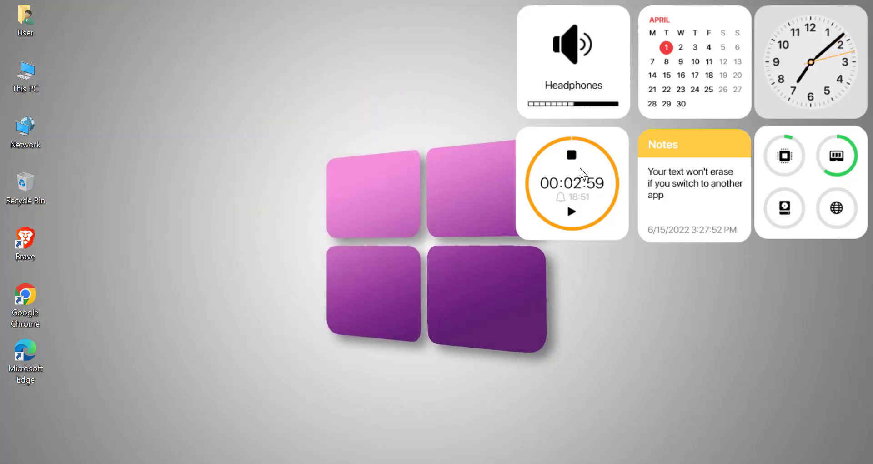
Remove the Timer widget from the desktop using its Remove widget option.
right_click(581, 173)
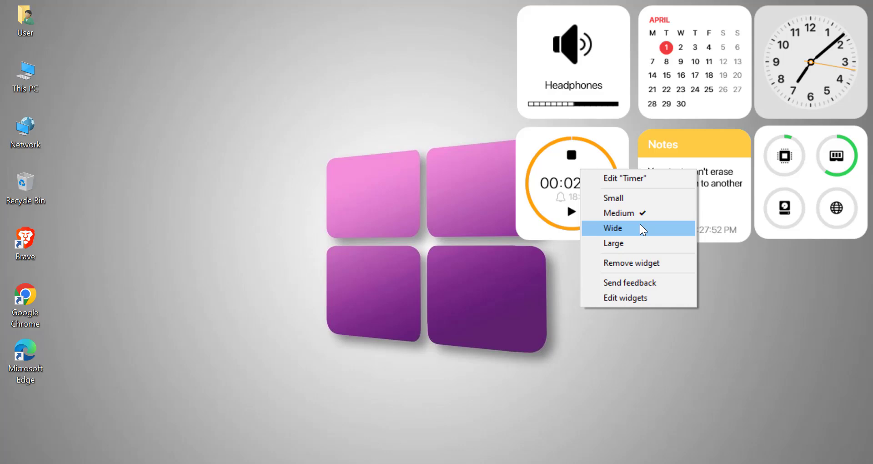
click(659, 264)
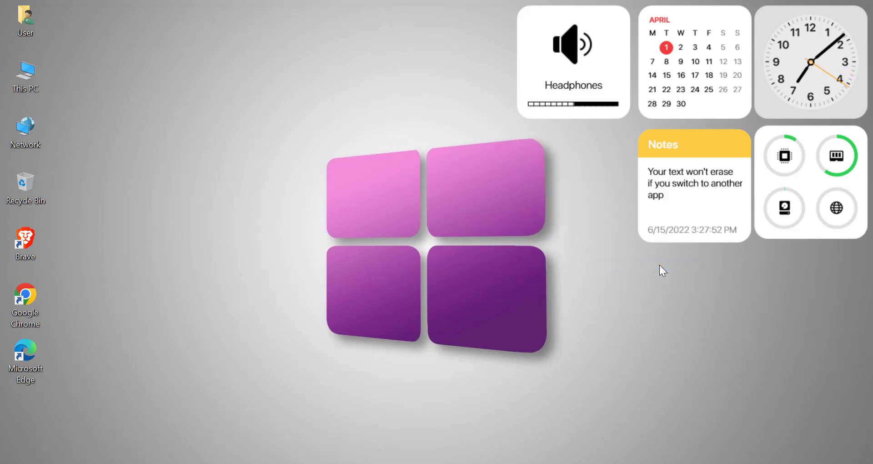